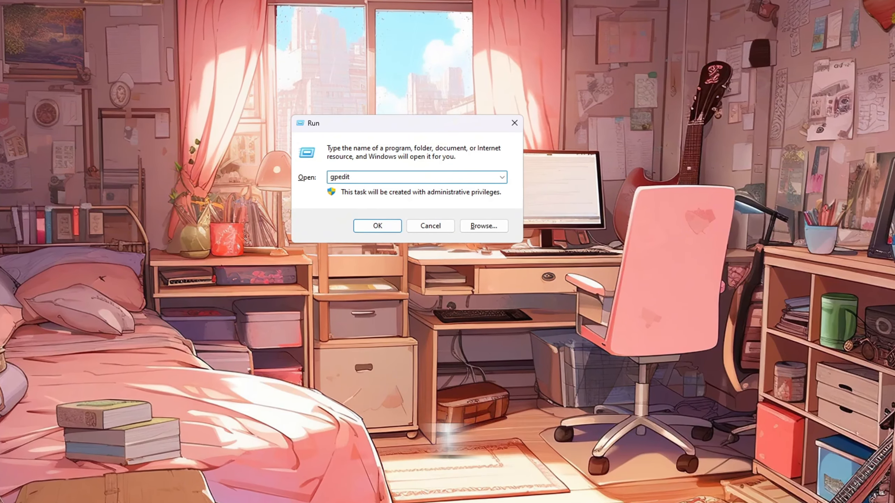
# Open the Local Group Policy Editor with gpedit and expand Computer Configuration to Administrative Templates > System
pyautogui.press('Return')
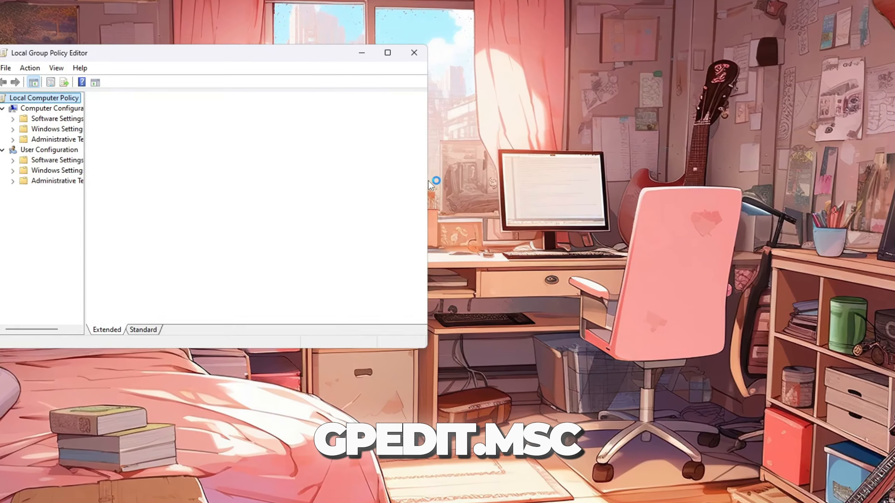
pyautogui.moveTo(298, 53); pyautogui.dragTo(525, 68)
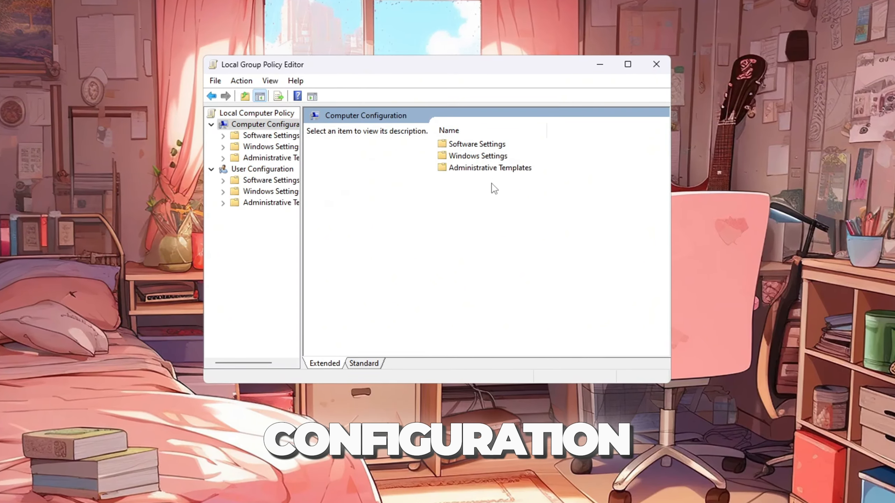
pyautogui.doubleClick(453, 218)
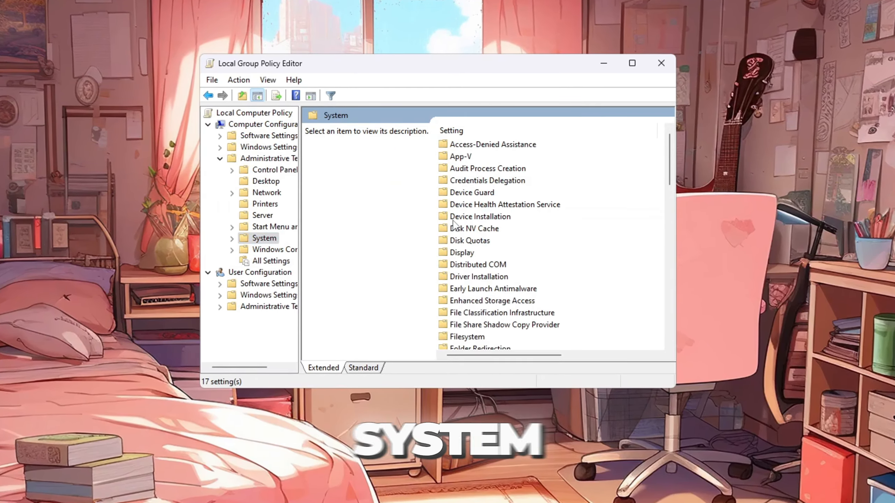
# Open the Power Management folder and then its Power Throttling Settings folder
pyautogui.scroll(-8, 482, 222)
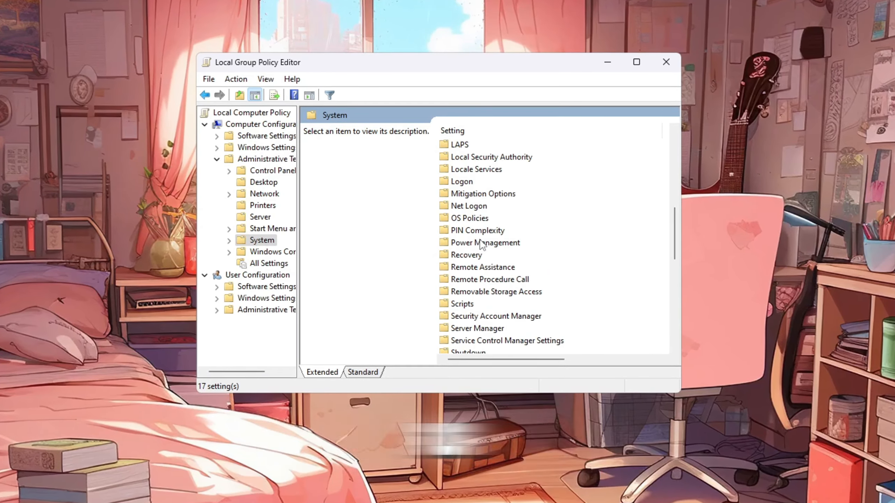
pyautogui.doubleClick(485, 242)
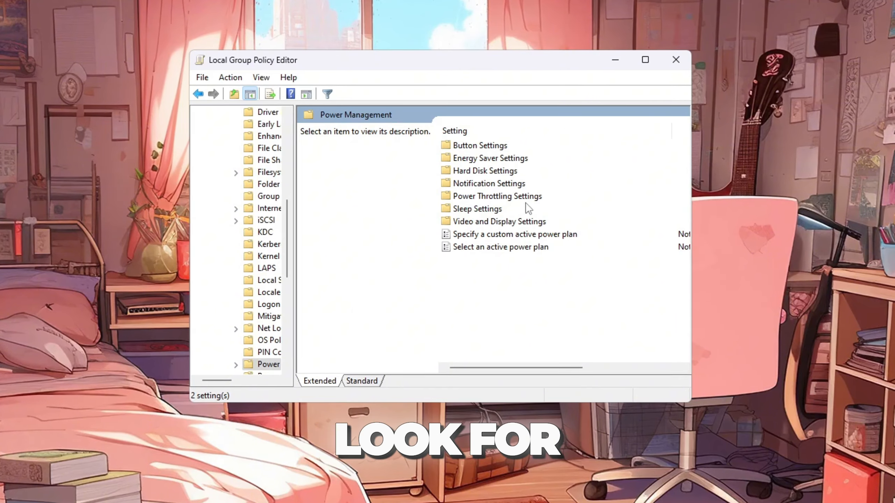
pyautogui.click(524, 207)
pyautogui.click(468, 197)
pyautogui.doubleClick(469, 197)
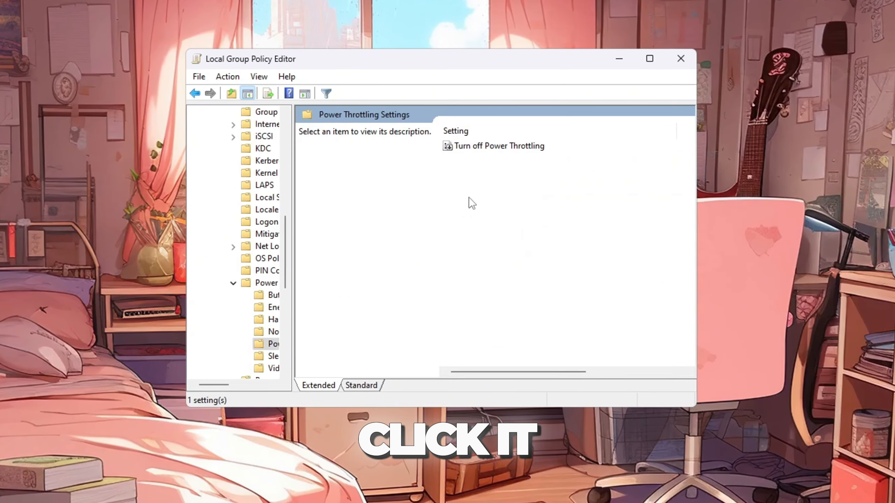
# Enable the Turn off Power Throttling policy and confirm it
pyautogui.click(512, 145)
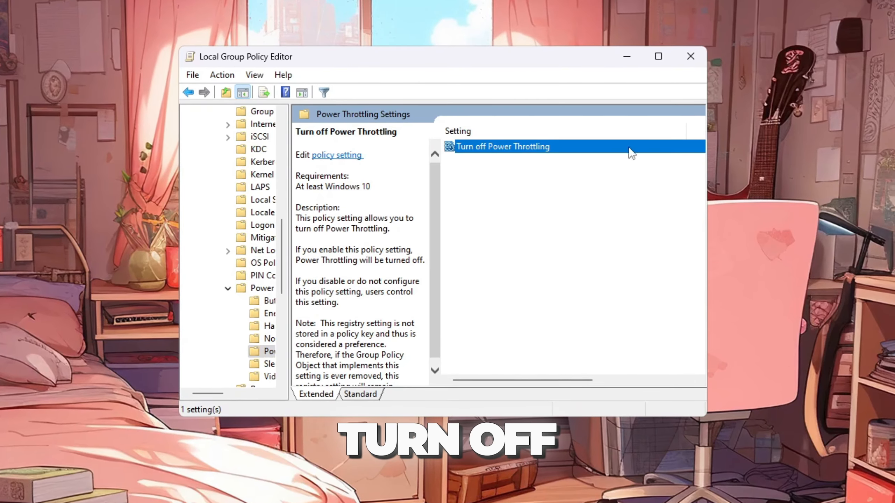
pyautogui.doubleClick(500, 152)
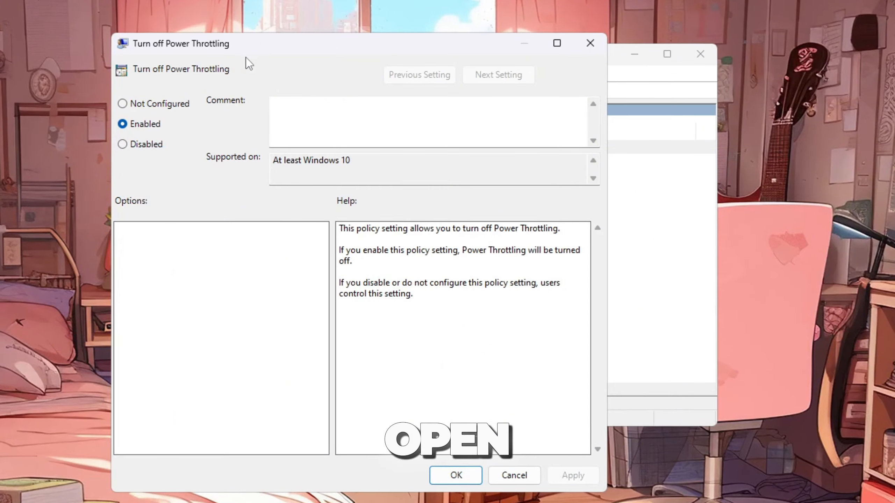
pyautogui.click(142, 123)
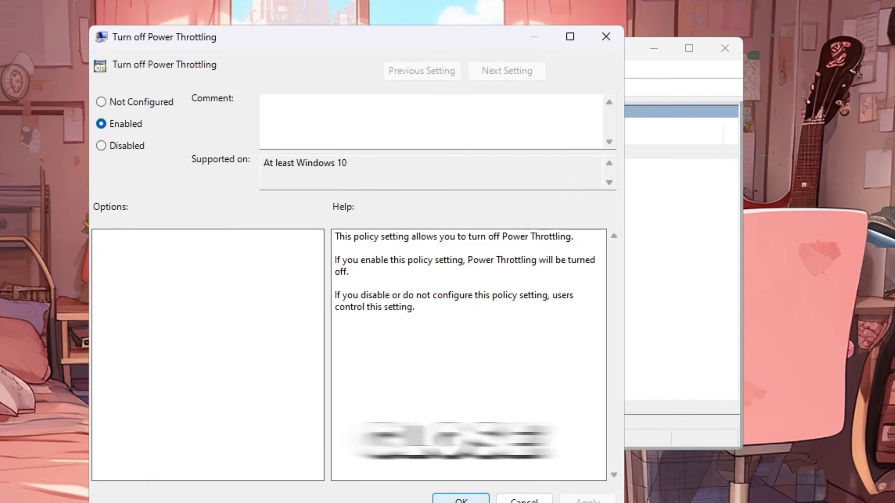
pyautogui.click(460, 499)
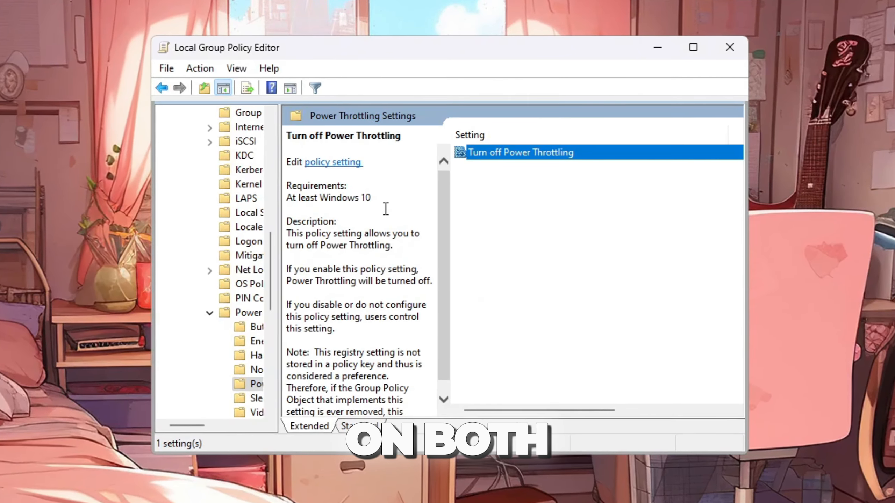
pyautogui.click(379, 207)
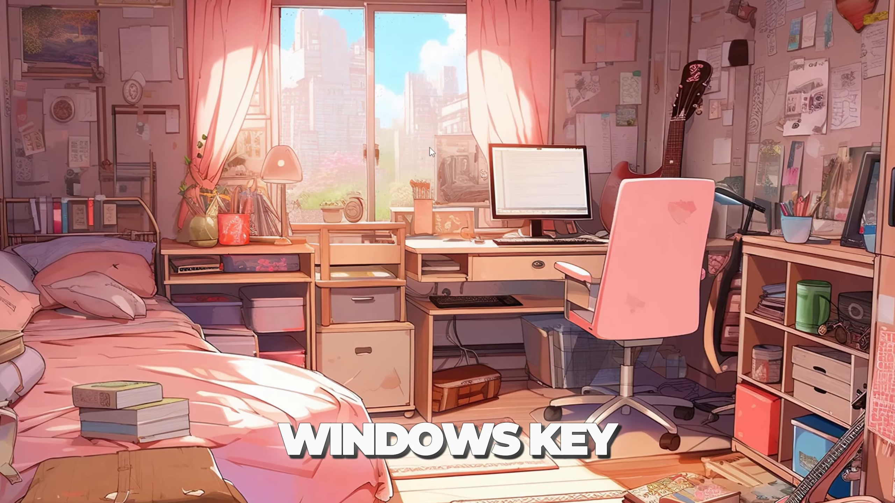
# Open System Configuration from the Start search and open the boot advanced options
pyautogui.press('super')
pyautogui.write('sys')
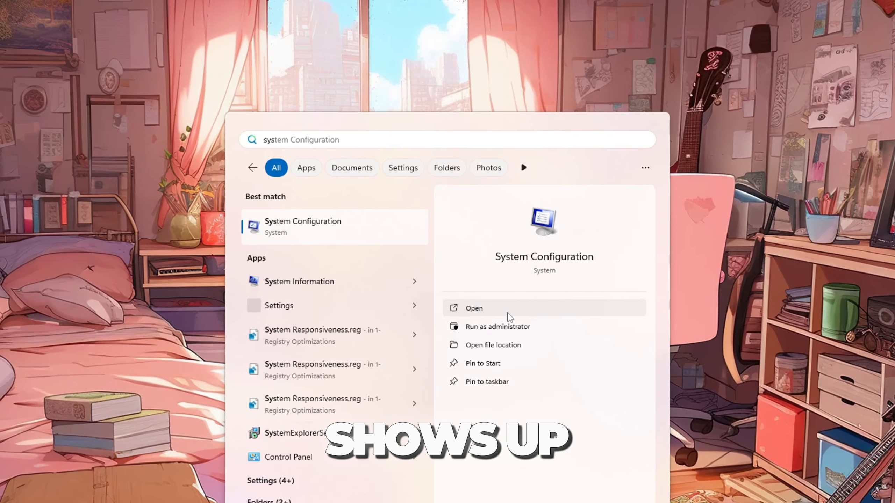
pyautogui.click(508, 315)
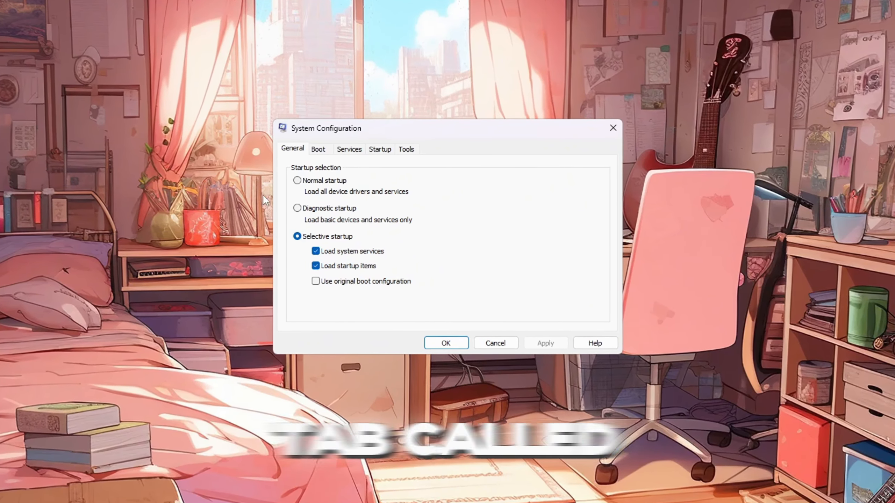
pyautogui.click(318, 149)
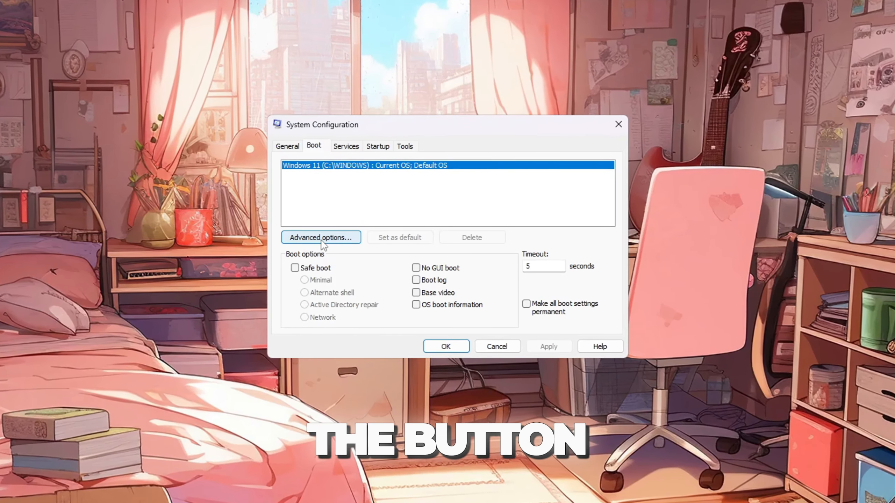
pyautogui.click(321, 238)
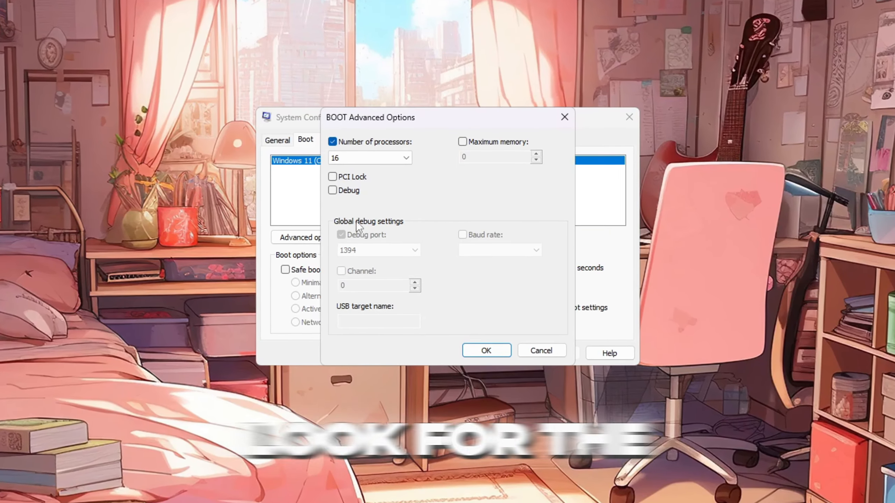
# Set the number of processors to 16, confirm the advanced options, and apply the boot settings
pyautogui.click(332, 142)
pyautogui.click(333, 142)
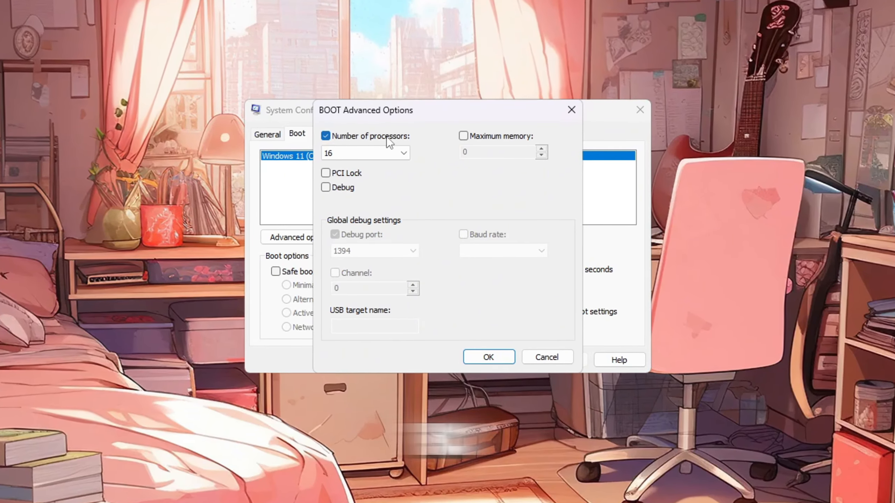
pyautogui.click(386, 155)
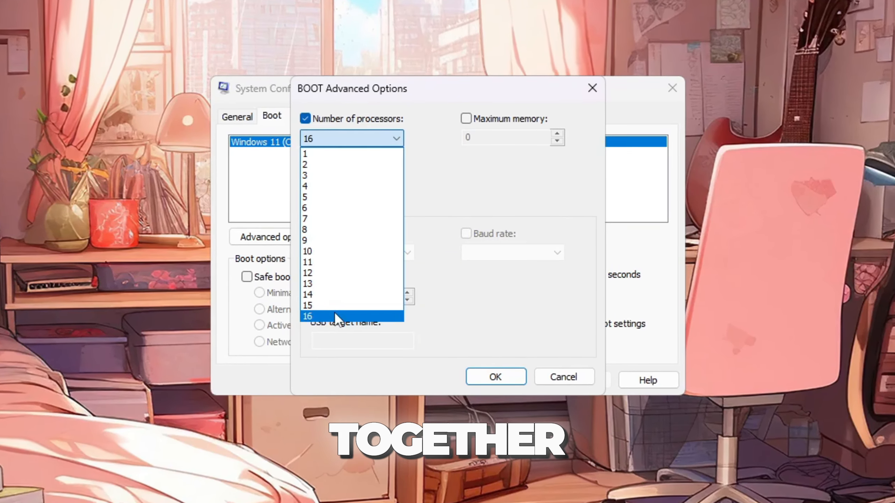
pyautogui.click(333, 312)
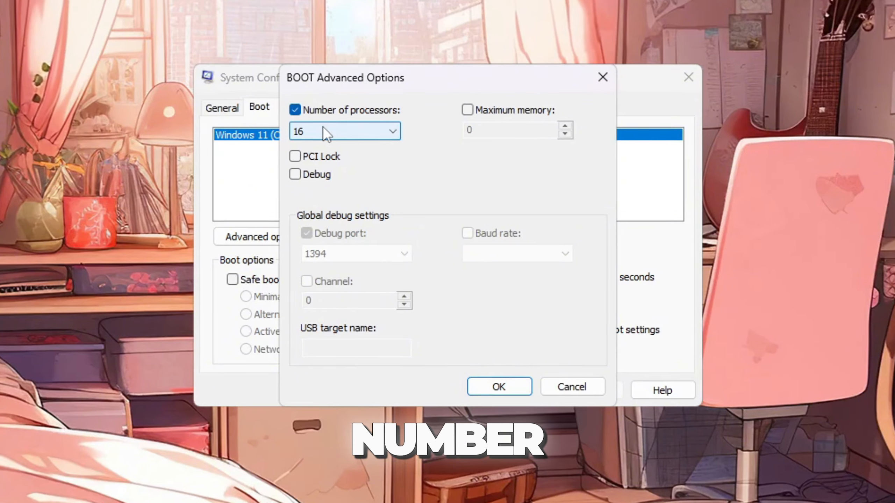
pyautogui.click(500, 388)
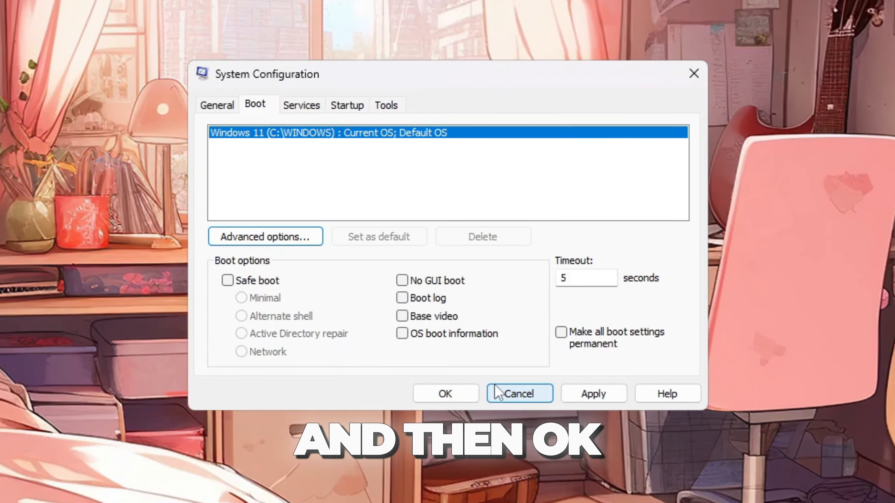
pyautogui.click(607, 399)
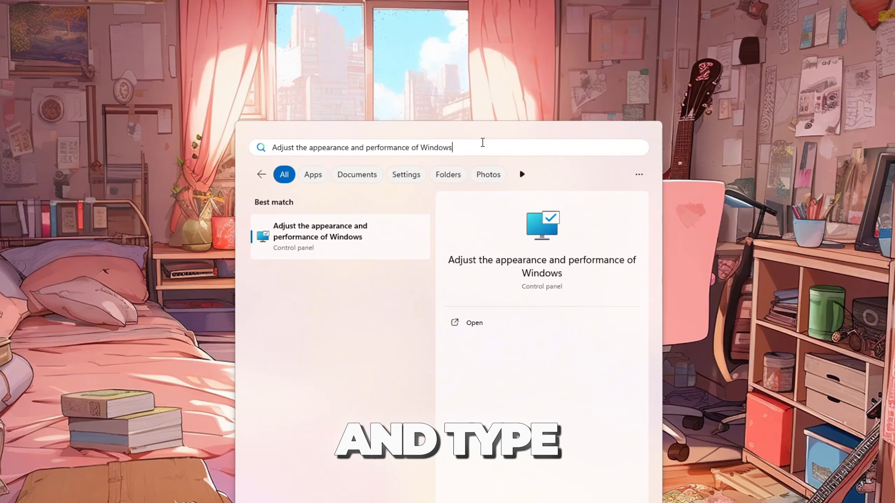
# Open Adjust the appearance and performance of Windows from the search results
pyautogui.moveTo(477, 143); pyautogui.dragTo(257, 145)
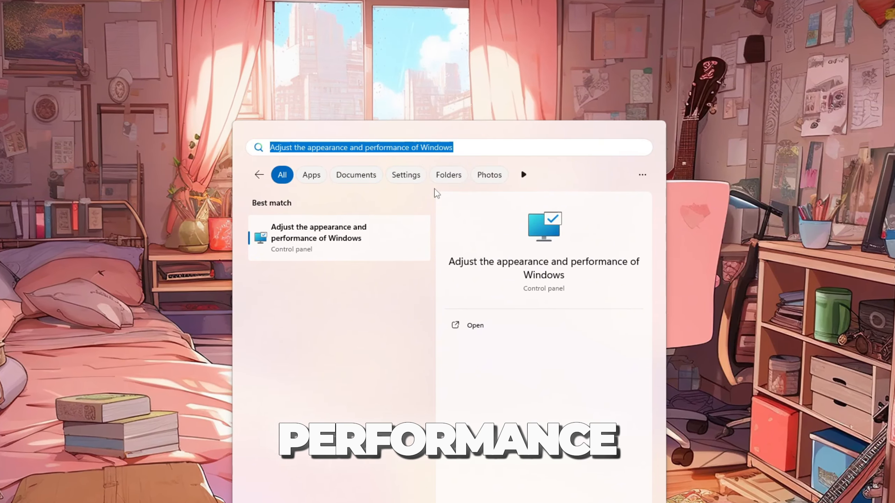
pyautogui.click(499, 330)
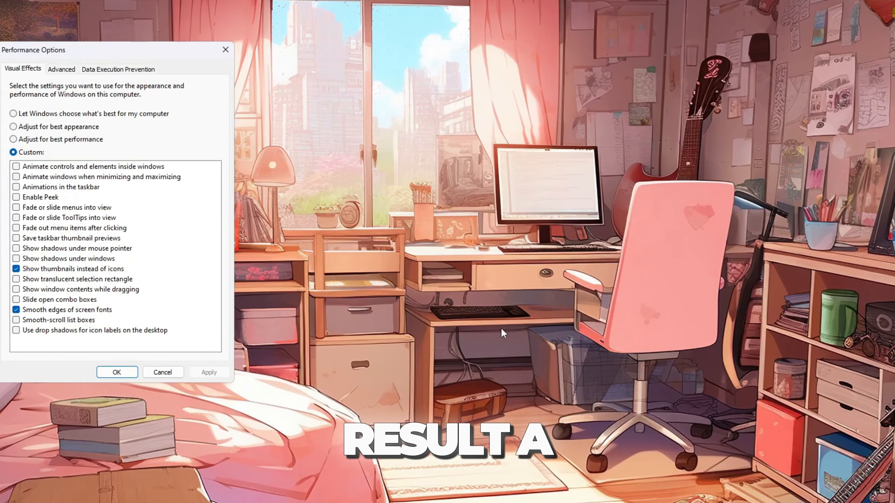
pyautogui.moveTo(129, 54); pyautogui.dragTo(442, 75)
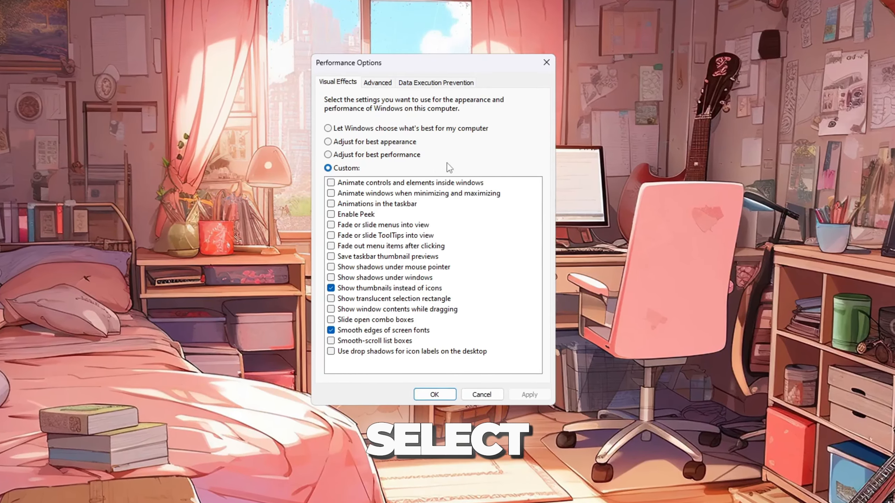
# Choose best-performance visual effects keeping Show thumbnails instead of icons and Smooth edges of screen fonts, apply, and open the Advanced tab
pyautogui.click(386, 156)
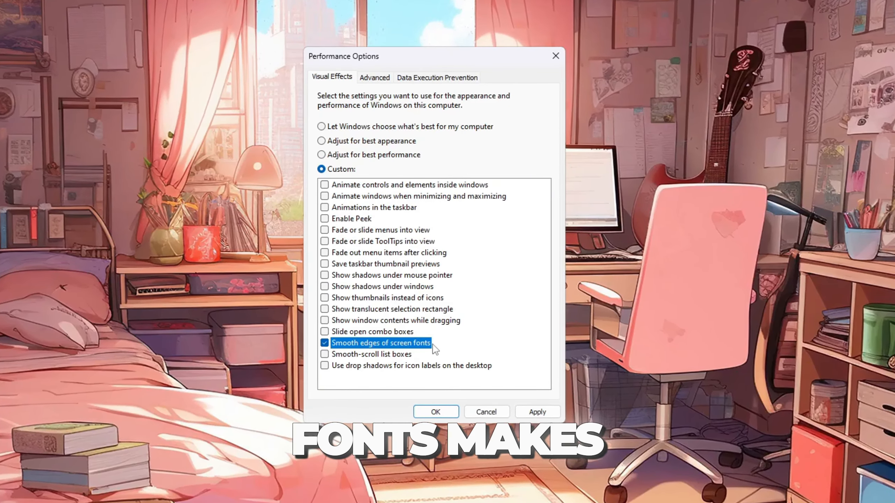
pyautogui.click(324, 301)
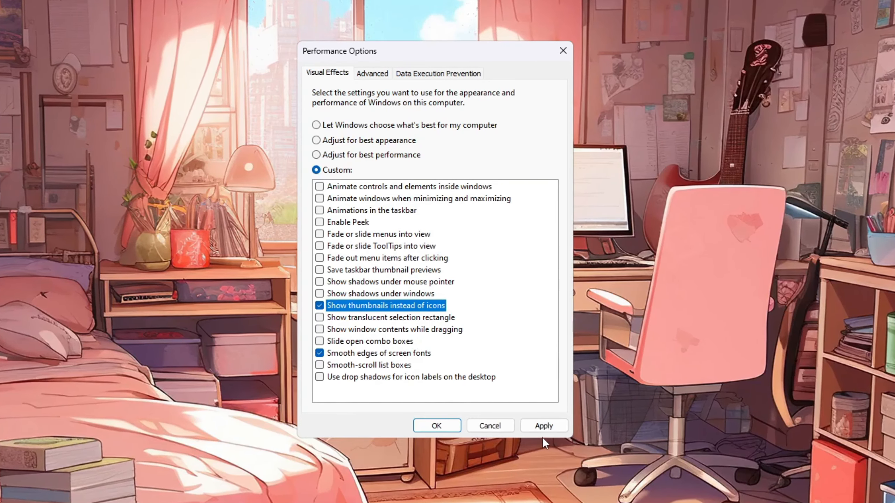
pyautogui.click(544, 427)
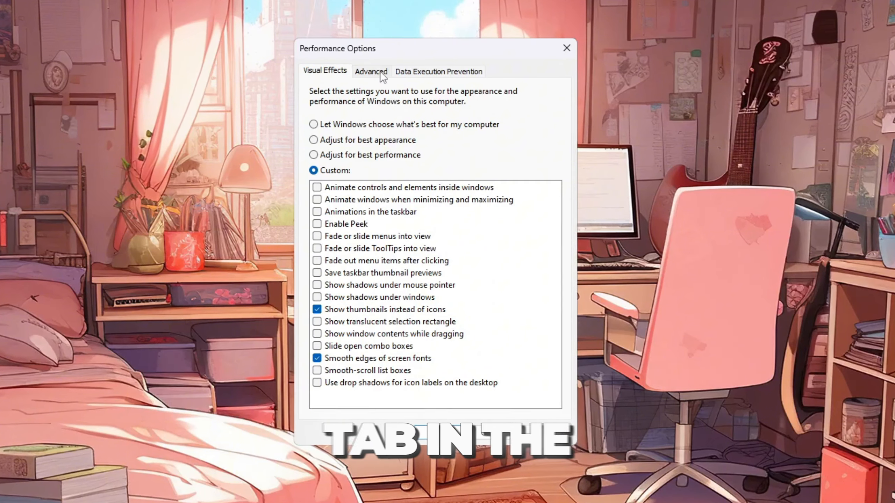
pyautogui.click(381, 71)
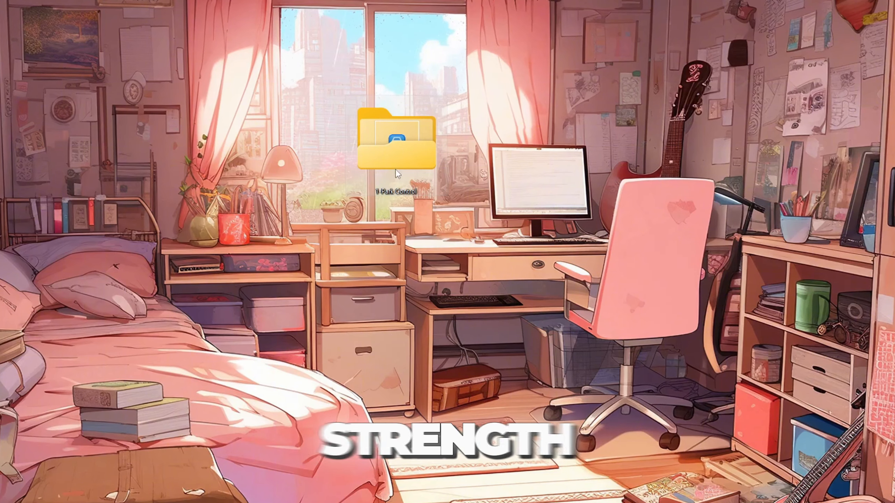
# Open the 1-Park Control folder on the desktop and select the parkcontrolsetup64.exe installer
pyautogui.doubleClick(394, 150)
pyautogui.click(254, 151)
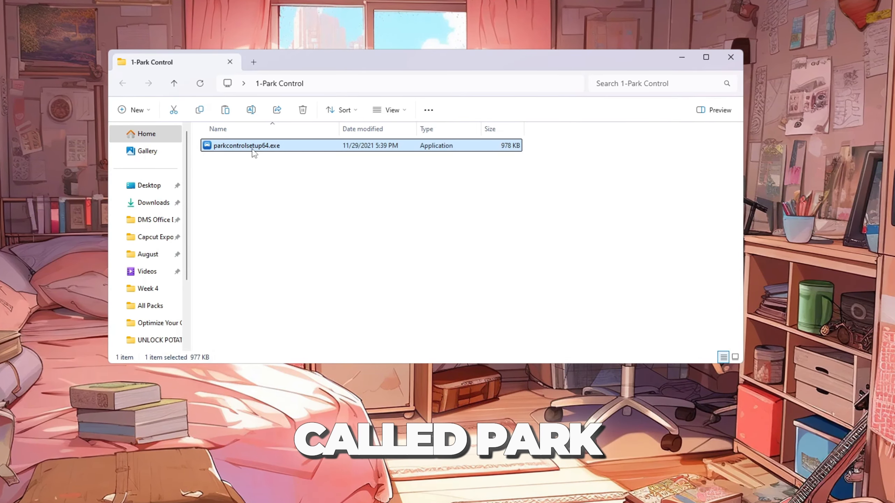
pyautogui.click(685, 61)
# Launch ParkControl from the Start search
pyautogui.press('super')
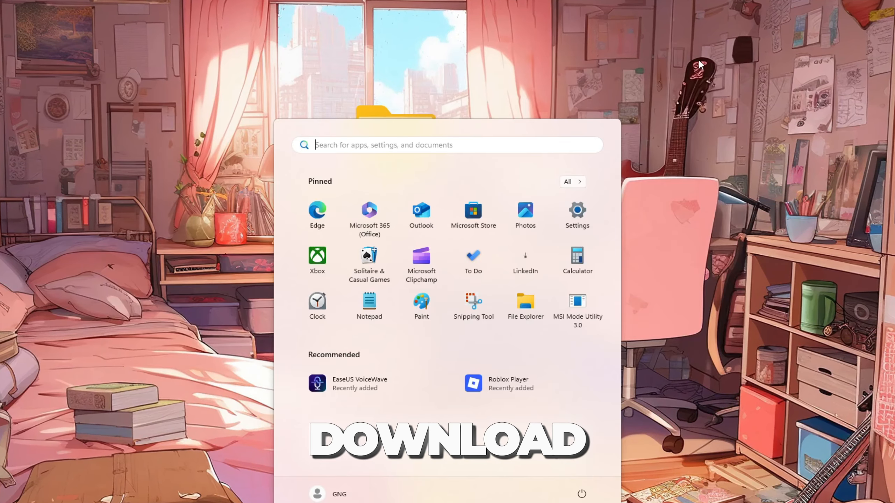
pyautogui.write('park')
pyautogui.press('Return')
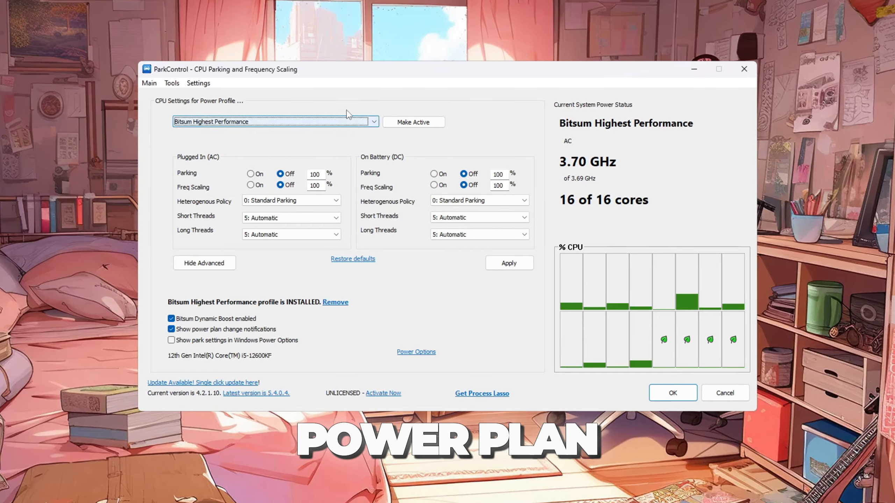
# Select the Bitsum Highest Performance power profile, review it in Power Options, and close that window
pyautogui.click(285, 122)
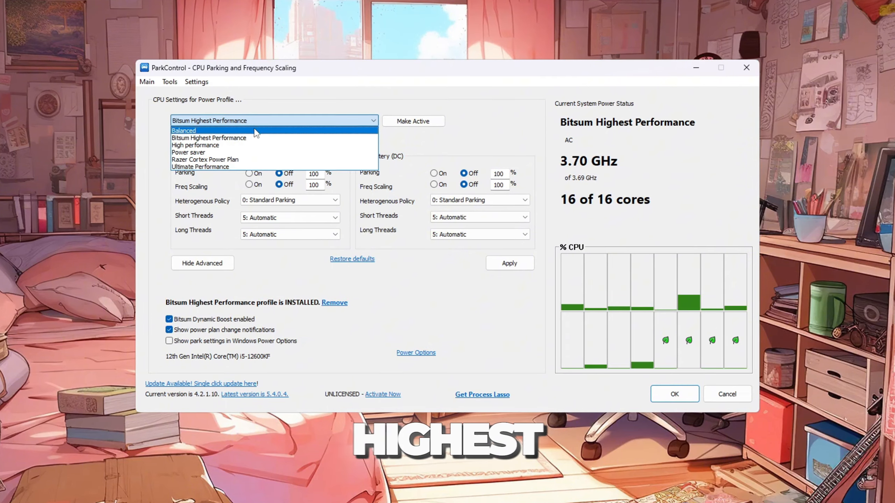
pyautogui.click(214, 137)
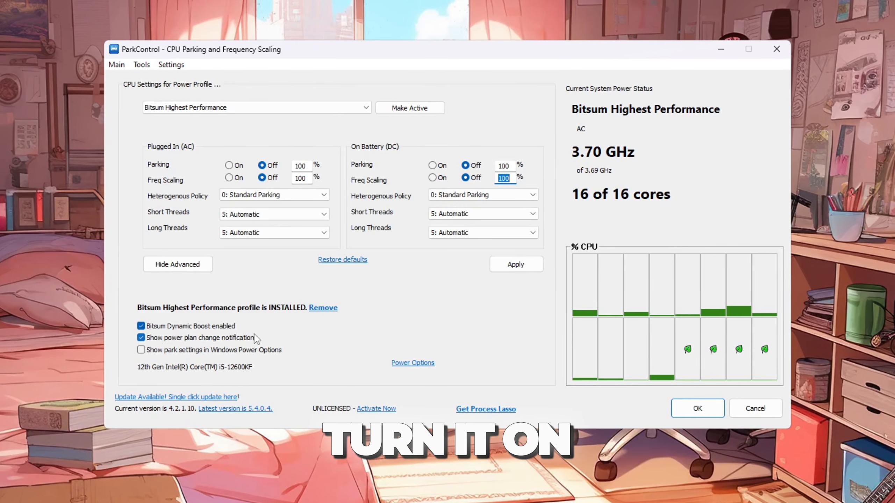
pyautogui.moveTo(220, 328)
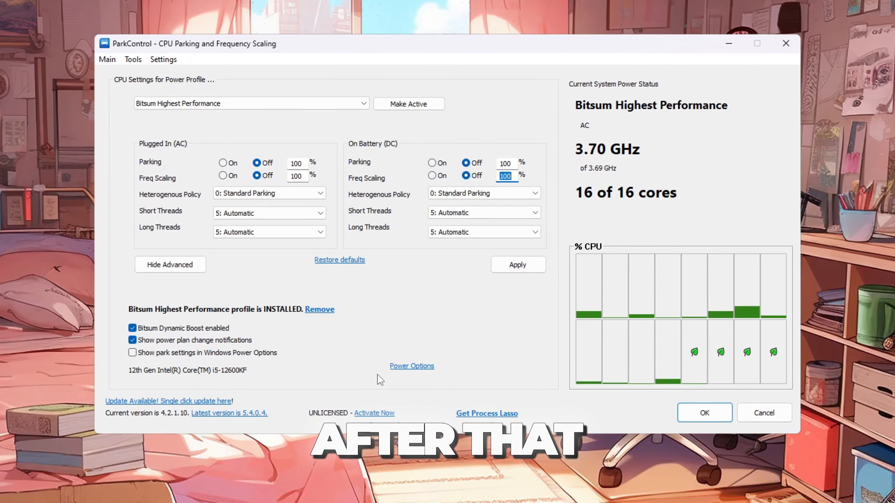
pyautogui.click(404, 368)
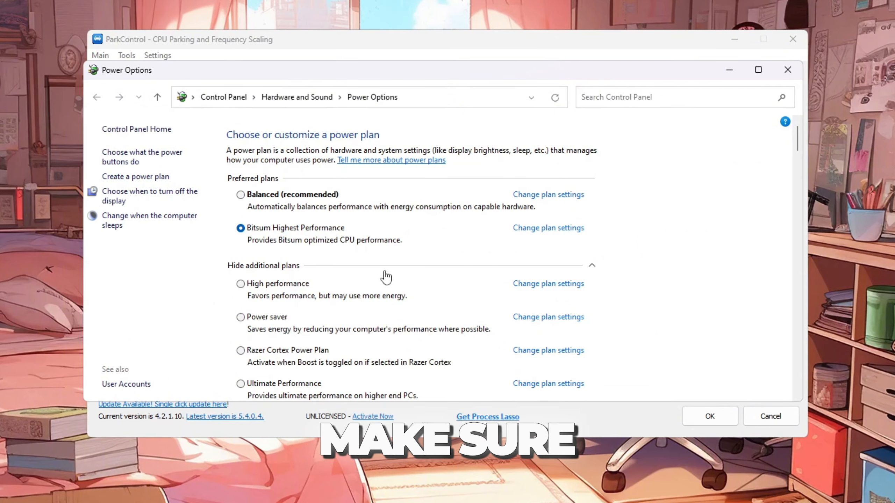
pyautogui.click(788, 70)
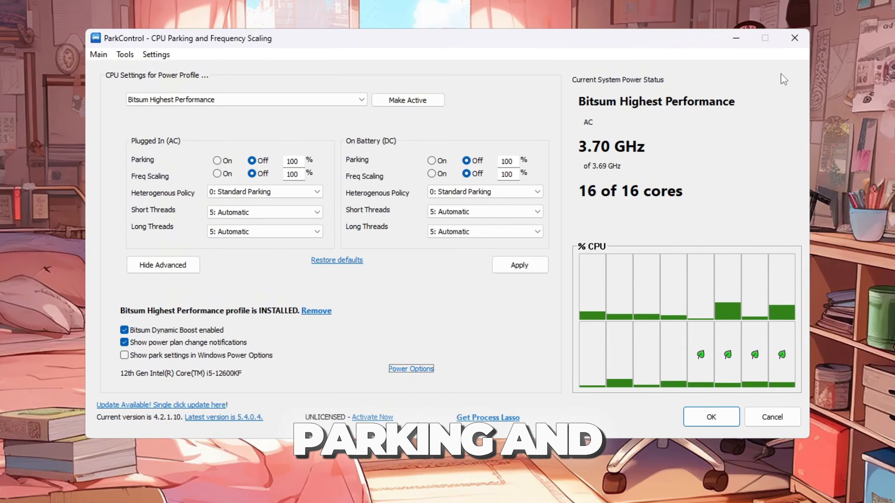
# Make the Bitsum Highest Performance profile active and apply the ParkControl settings
pyautogui.click(428, 106)
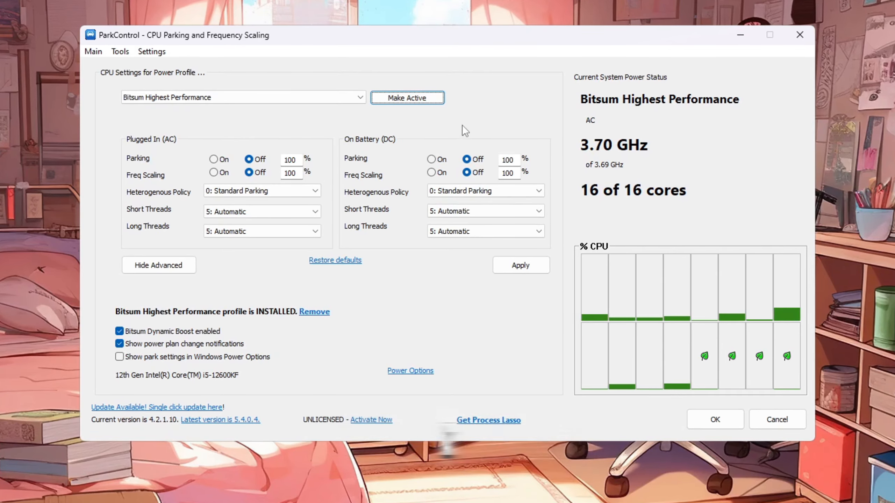
pyautogui.click(519, 263)
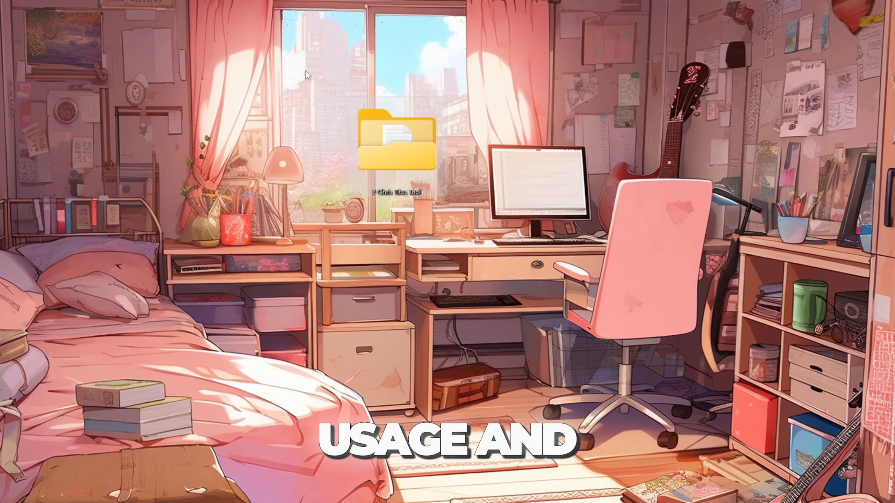
pyautogui.doubleClick(411, 148)
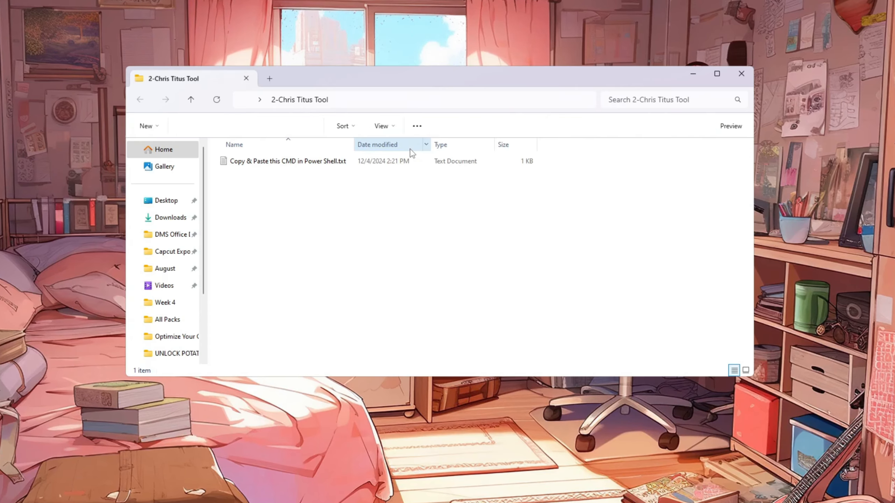
pyautogui.click(272, 162)
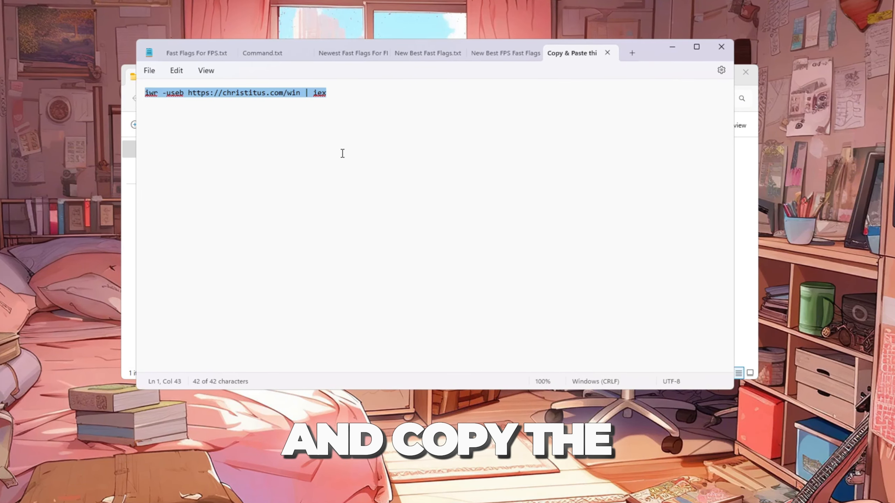
pyautogui.rightClick(249, 101)
pyautogui.click(293, 152)
# Launch Windows PowerShell as administrator, paste the copied command and run it
pyautogui.press('super')
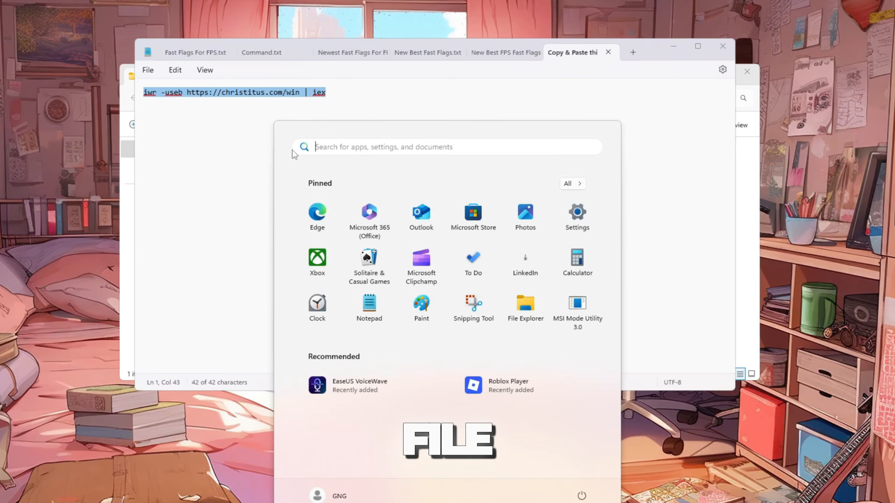
pyautogui.write('powe')
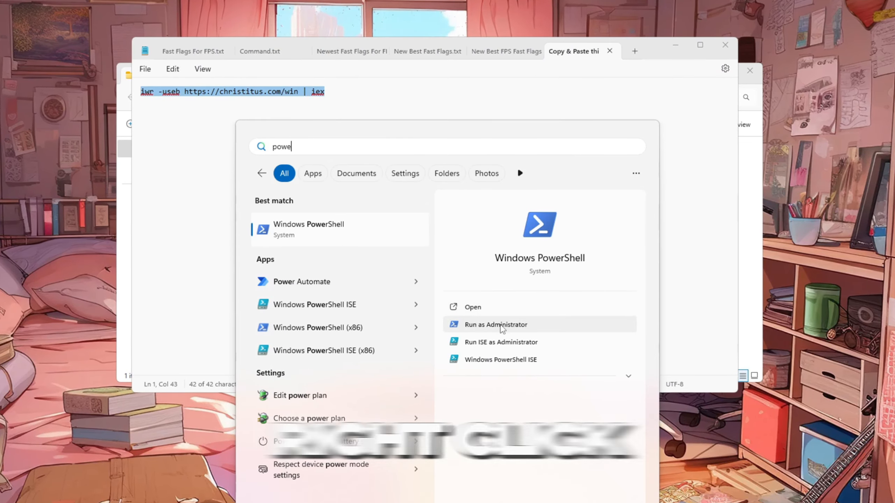
pyautogui.click(501, 325)
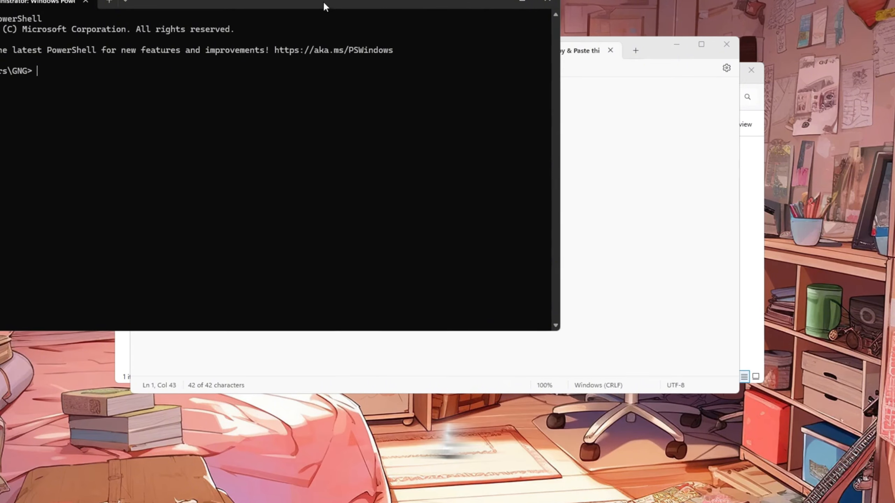
pyautogui.moveTo(325, 7); pyautogui.dragTo(518, 93)
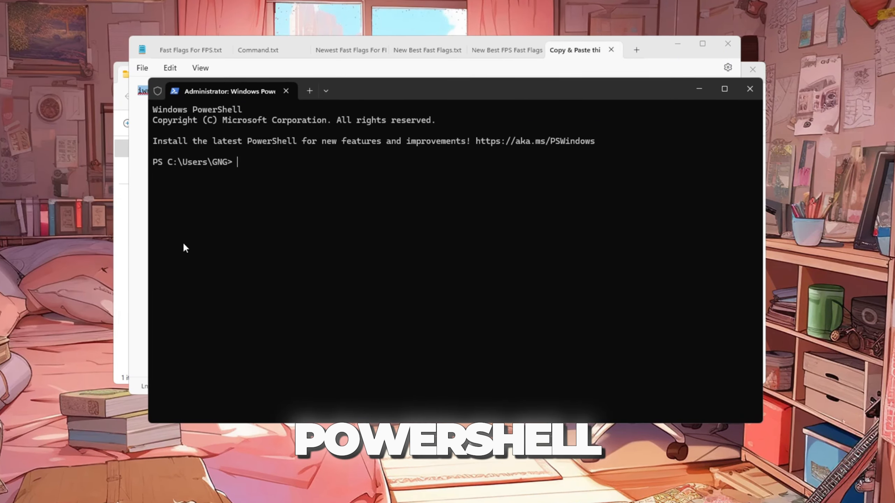
pyautogui.rightClick(323, 206)
pyautogui.press('Return')
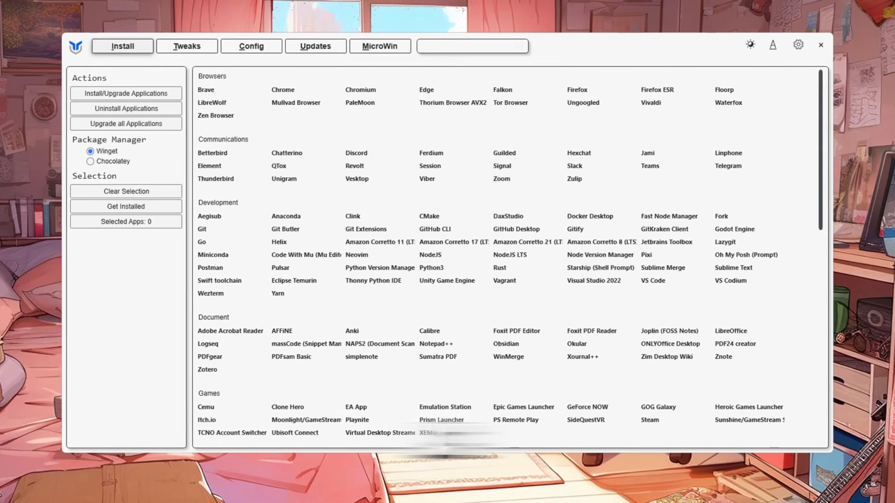
# Select the Standard recommended selections in the utility's Tweaks section
pyautogui.click(211, 47)
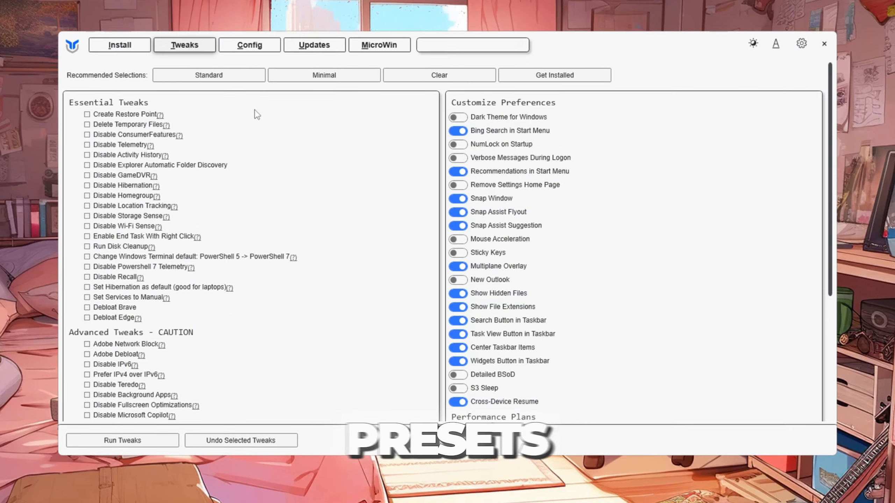
pyautogui.click(330, 75)
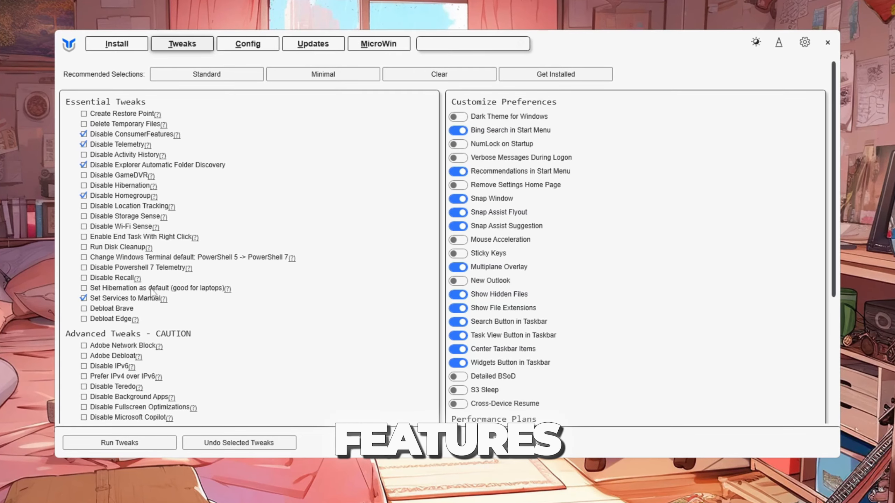
pyautogui.click(228, 79)
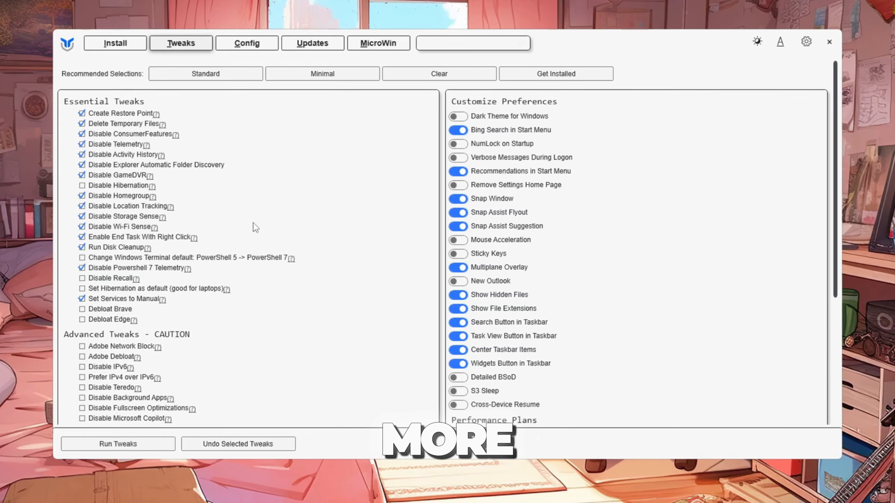
pyautogui.scroll(-6, 670, 180)
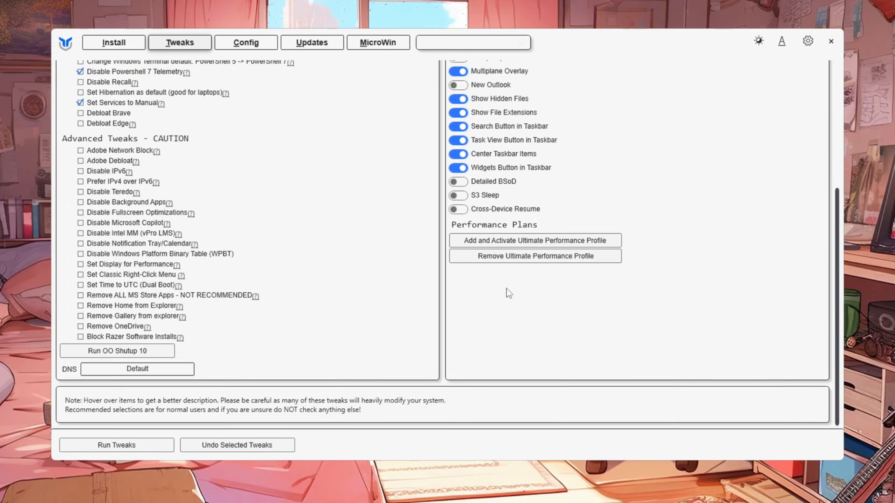
pyautogui.scroll(6, 505, 291)
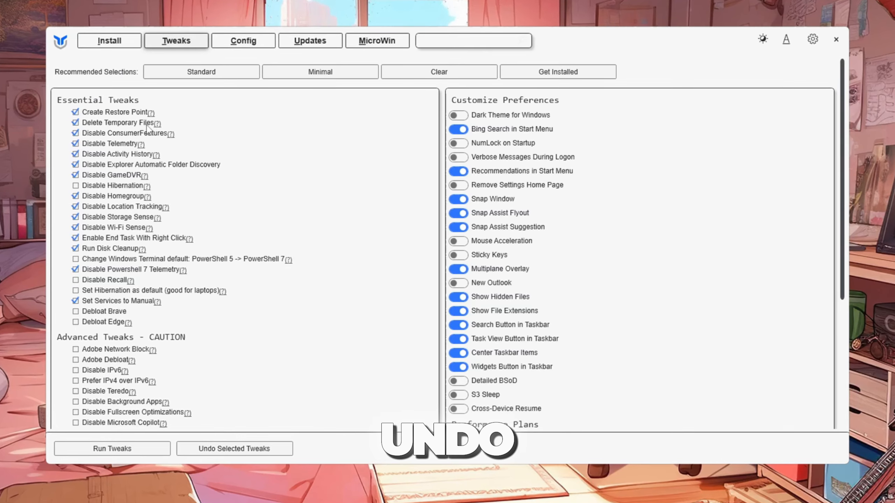
pyautogui.moveTo(131, 116)
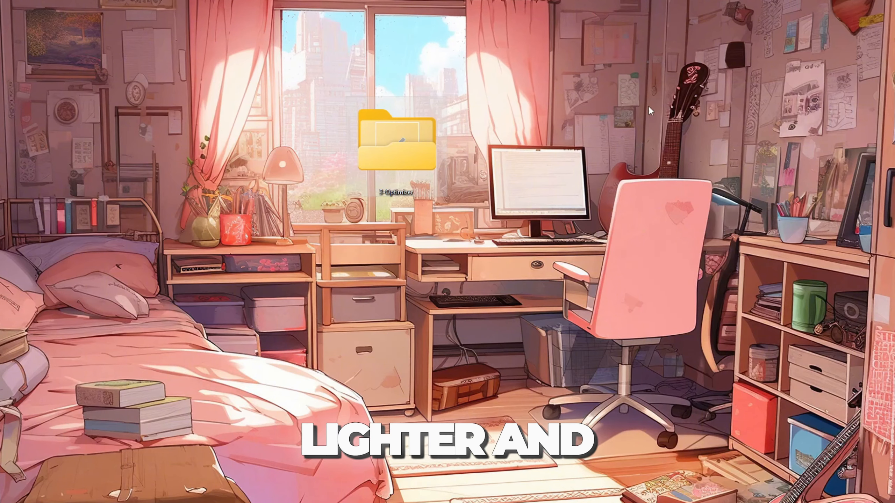
# Open the 3-Optimizer folder on the desktop and start Optimizer-16.7.exe
pyautogui.doubleClick(394, 158)
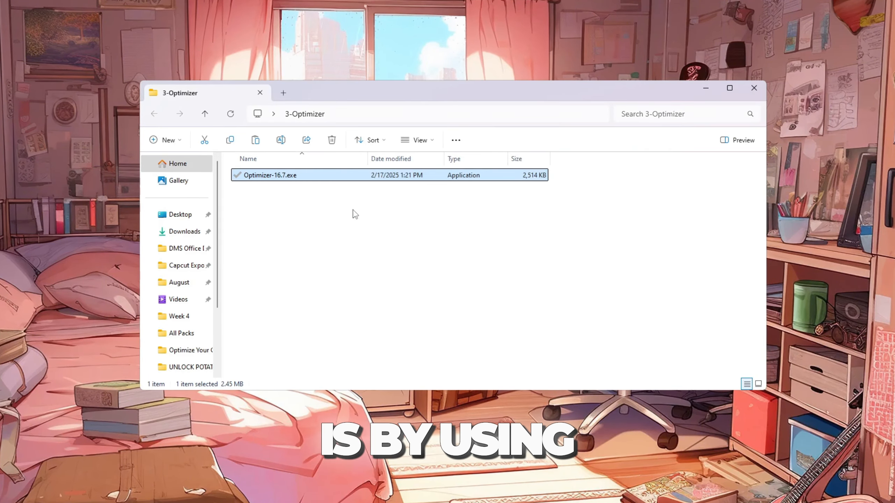
pyautogui.press('F2')
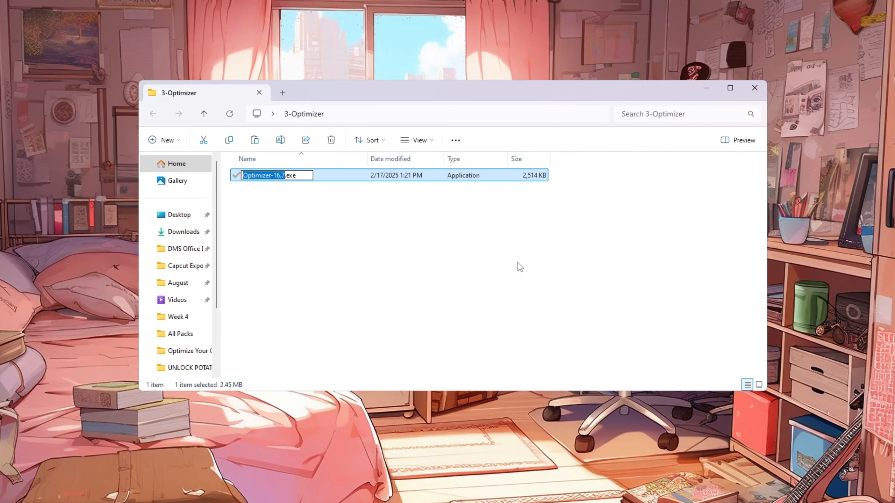
pyautogui.click(706, 88)
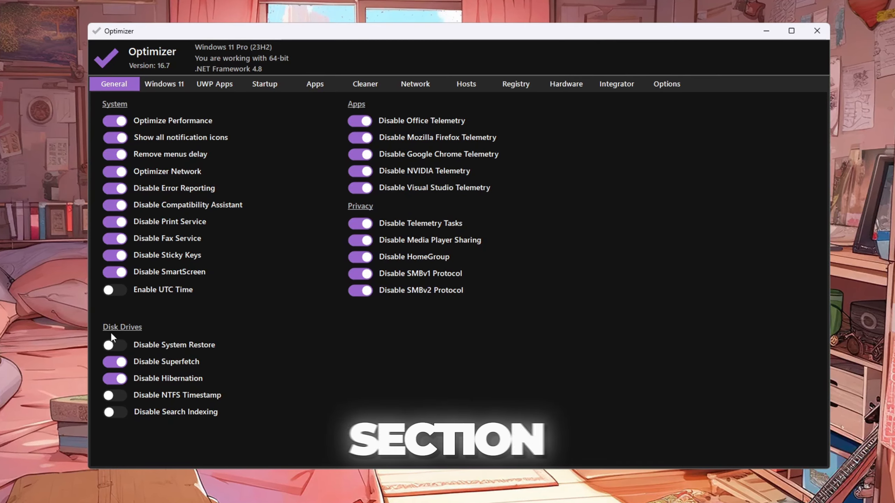
# Switch Disable Hibernation off and on again, then toggle Enable Gaming Mode twice in the Windows 11 section
pyautogui.click(123, 379)
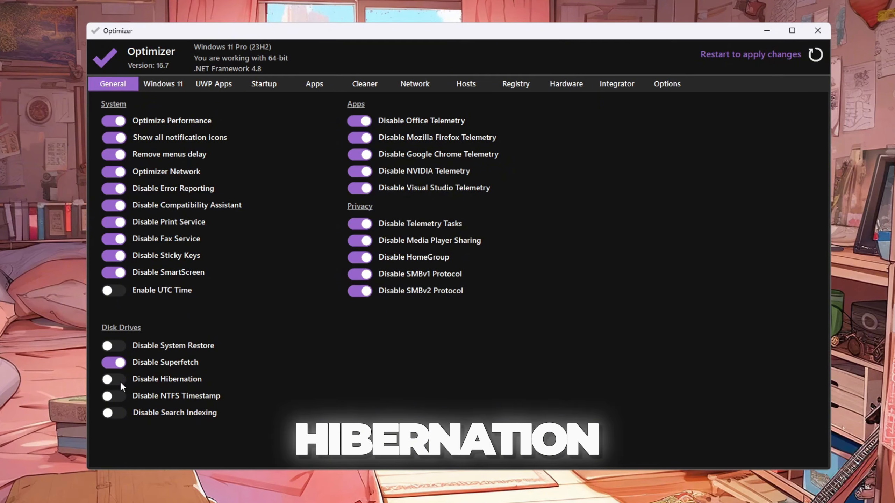
pyautogui.click(120, 381)
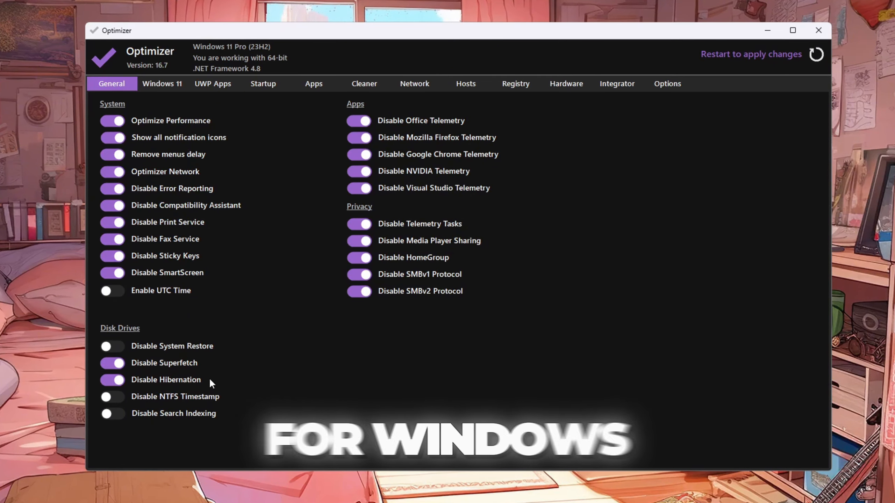
pyautogui.click(171, 84)
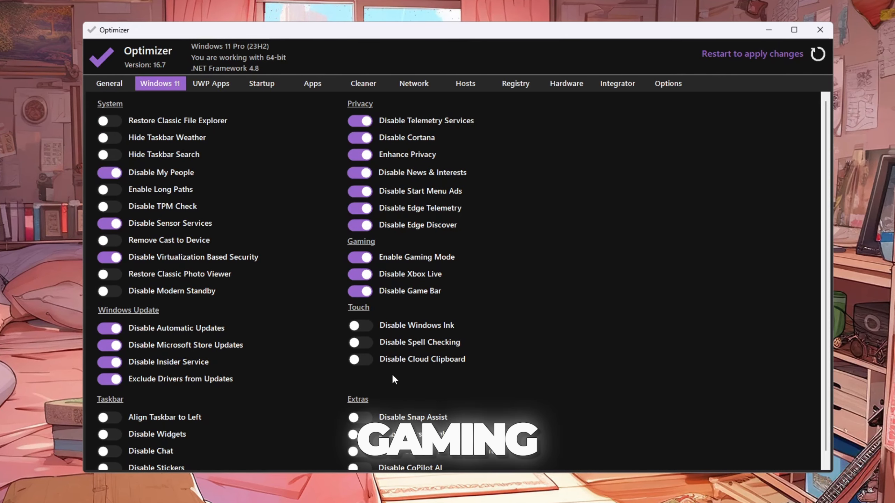
pyautogui.click(359, 261)
pyautogui.click(358, 261)
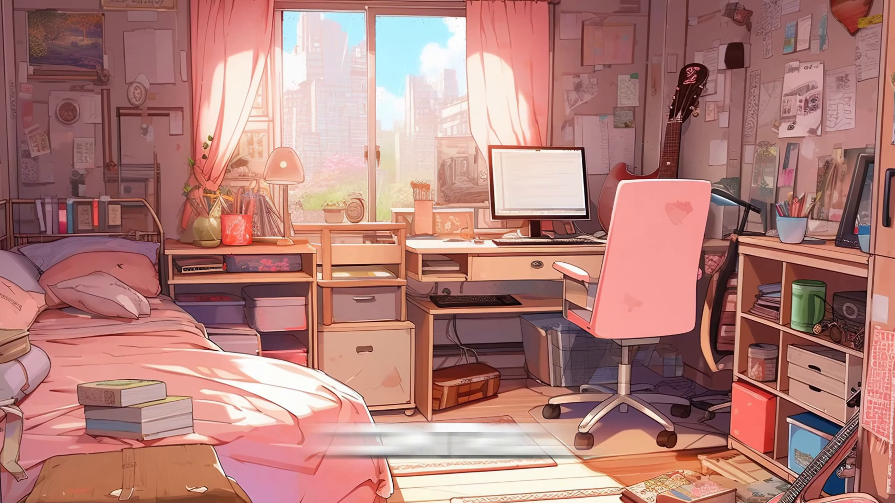
# Open Task Manager's Startup apps page and bring up the options of the enabled startup programs
pyautogui.rightClick(213, 497)
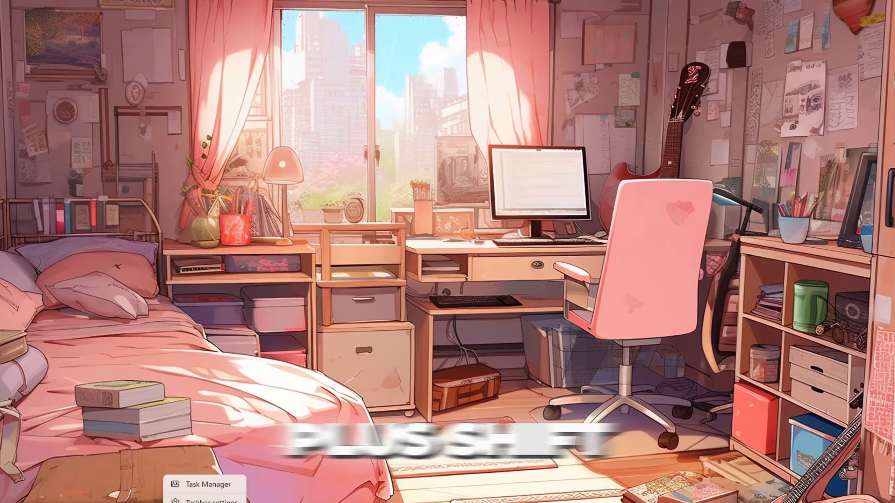
pyautogui.click(207, 486)
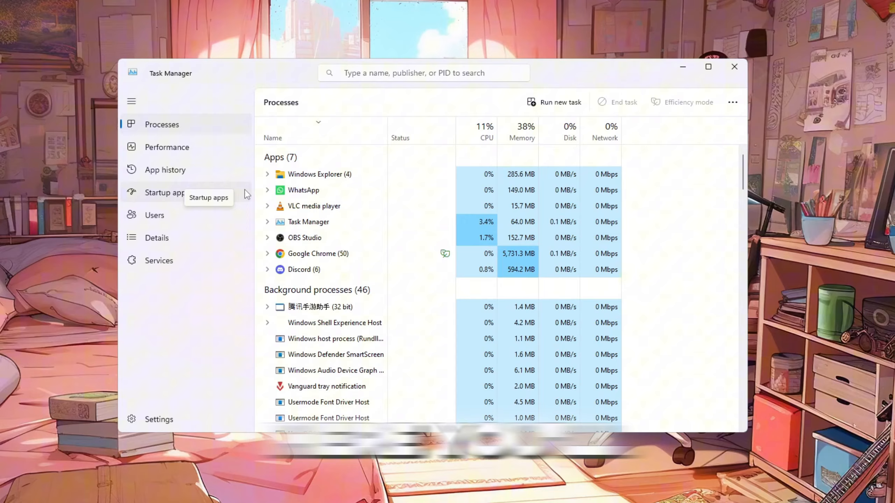
pyautogui.click(244, 193)
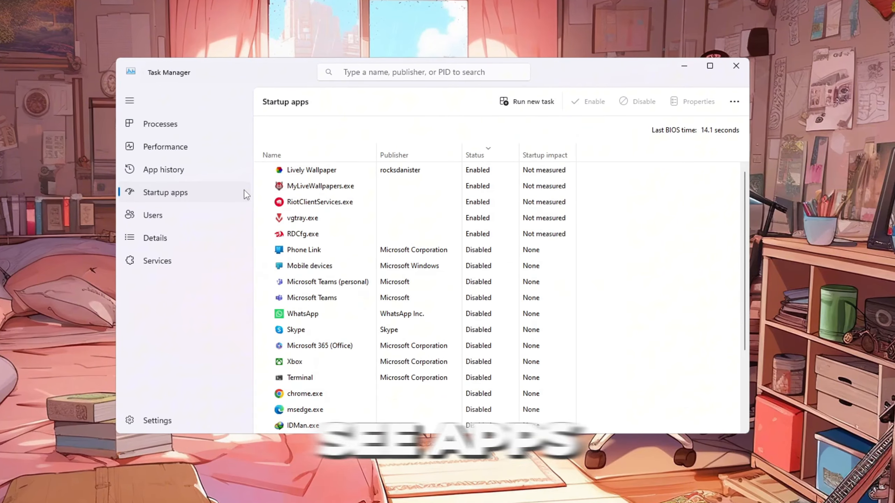
pyautogui.scroll(-3, 388, 212)
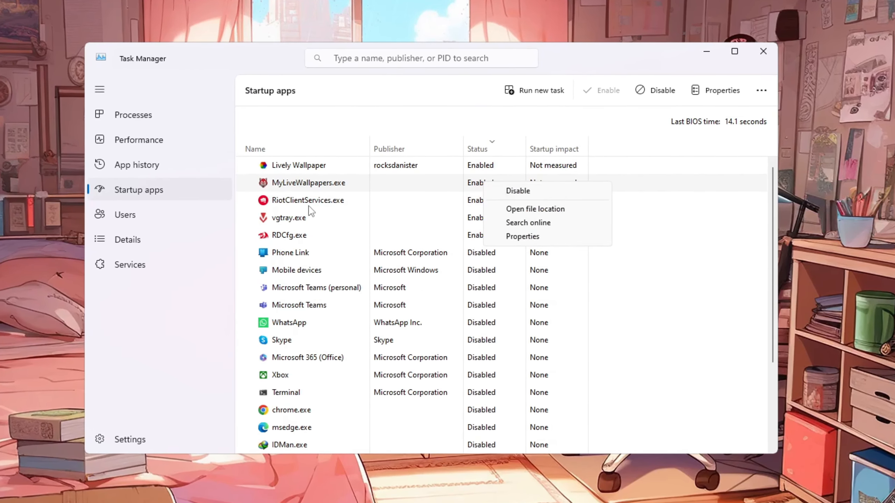
pyautogui.click(309, 206)
pyautogui.click(286, 221)
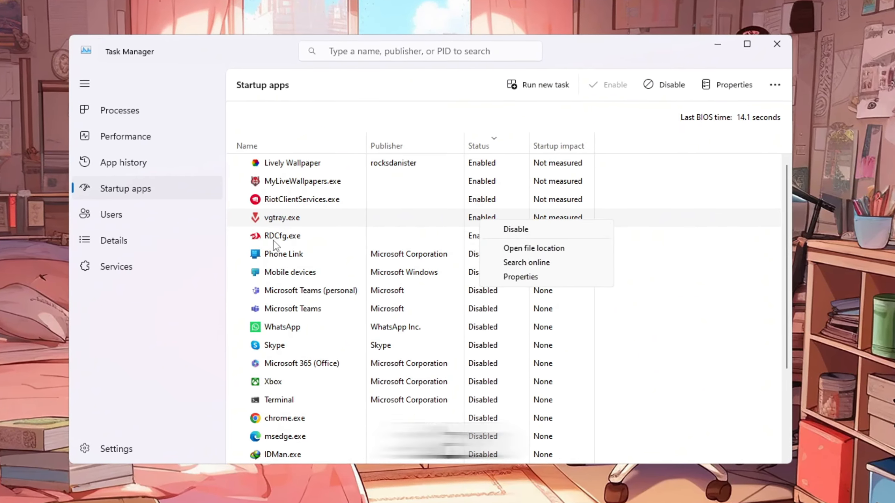
pyautogui.click(275, 241)
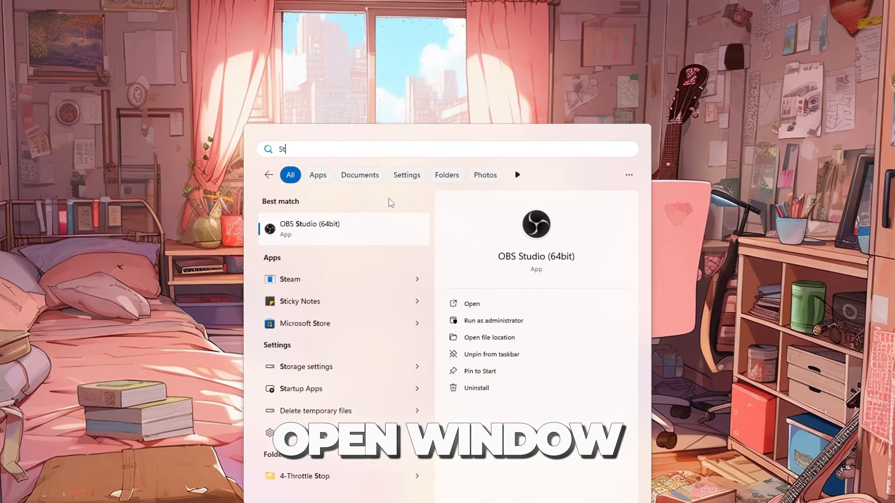
# Open the Storage settings and go to the Storage Sense page
pyautogui.press('Return')
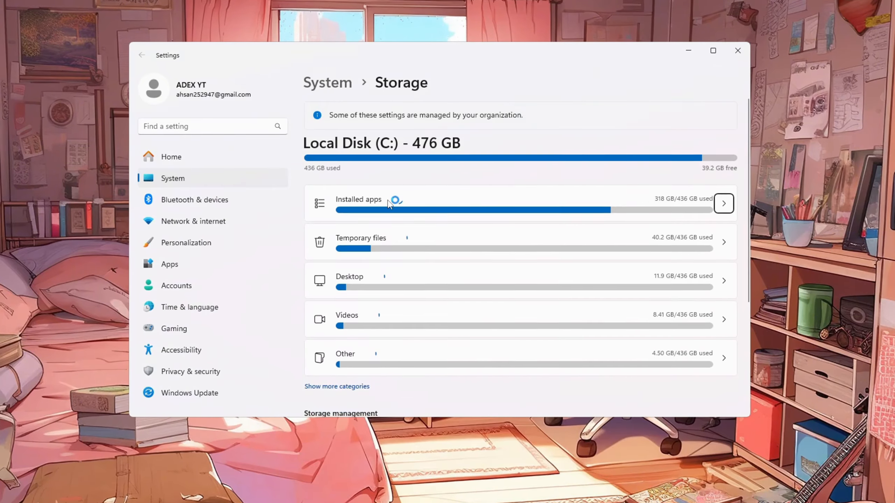
pyautogui.scroll(-5, 389, 276)
pyautogui.click(392, 278)
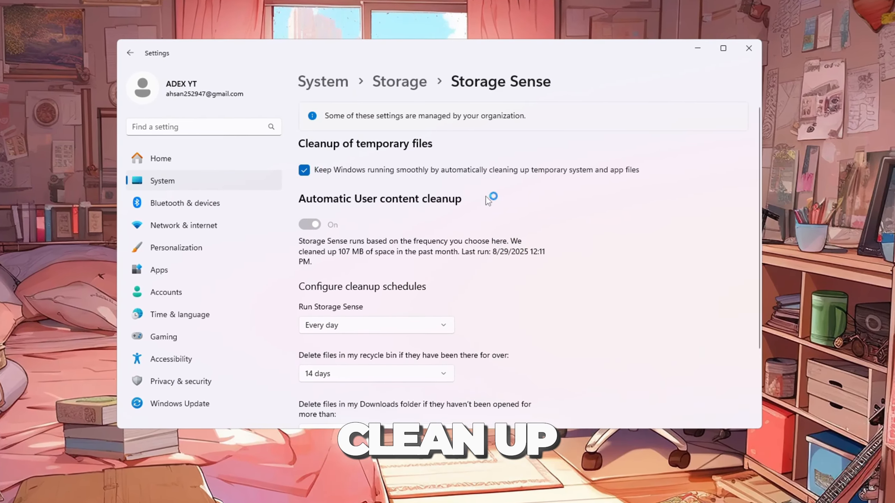
# Run Storage Sense now to clean up temporary files
pyautogui.scroll(-3, 561, 172)
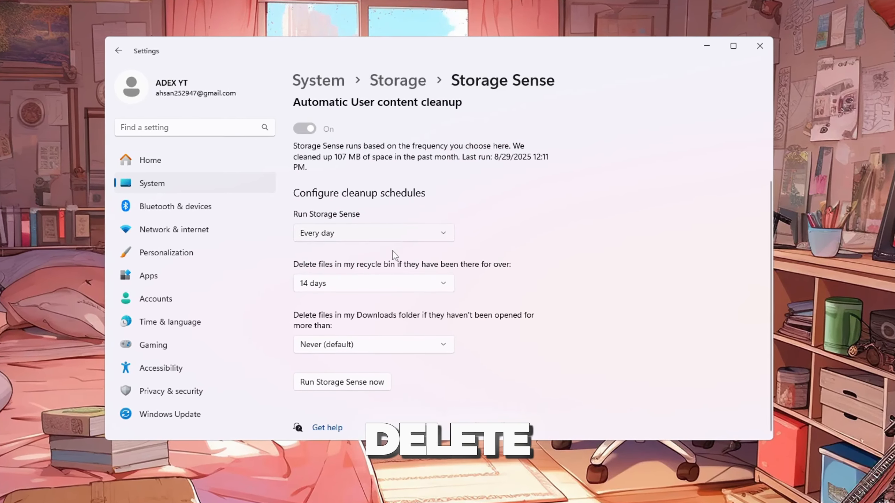
pyautogui.click(334, 288)
pyautogui.click(332, 286)
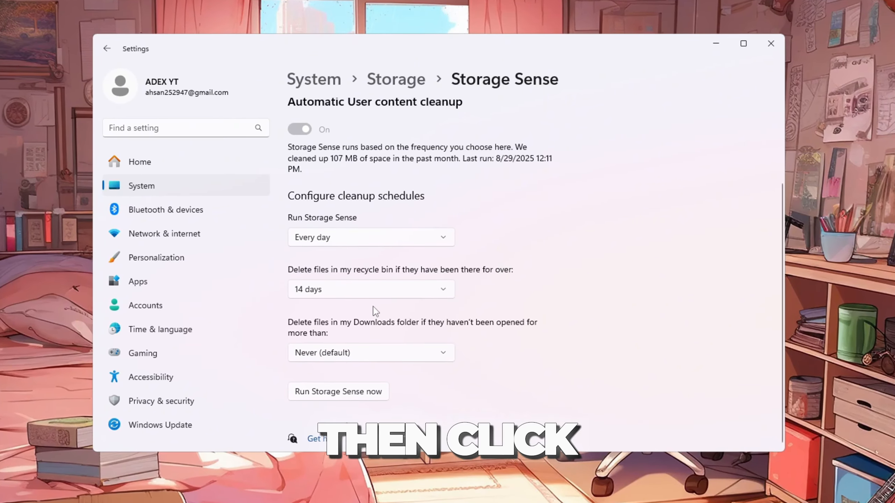
pyautogui.click(342, 395)
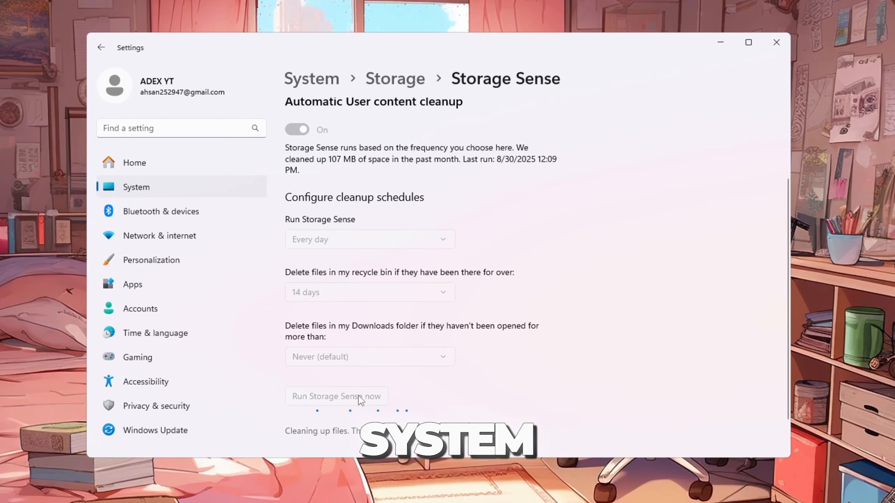